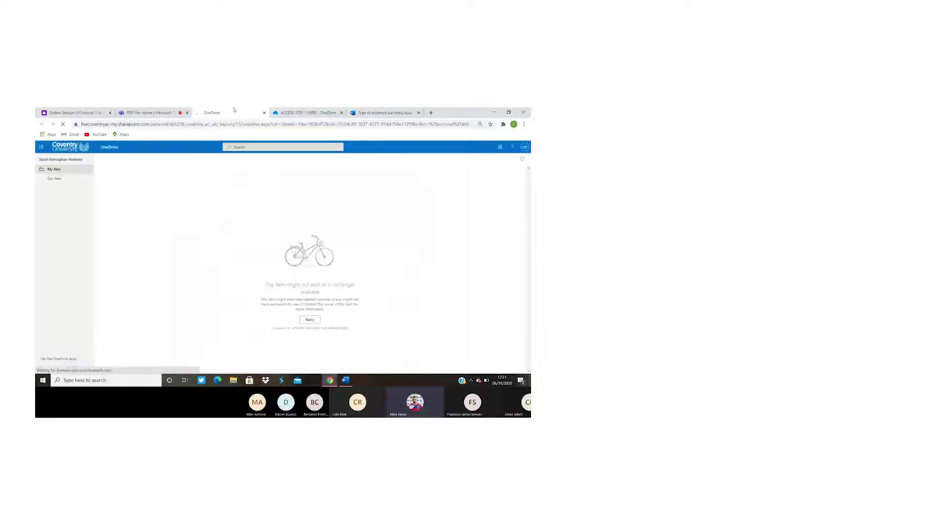
# Close the OneDrive, ACCESS STEP 1 HERE and Type of evidence summary browser tabs and show the meeting's chat.
pyautogui.click(263, 112)
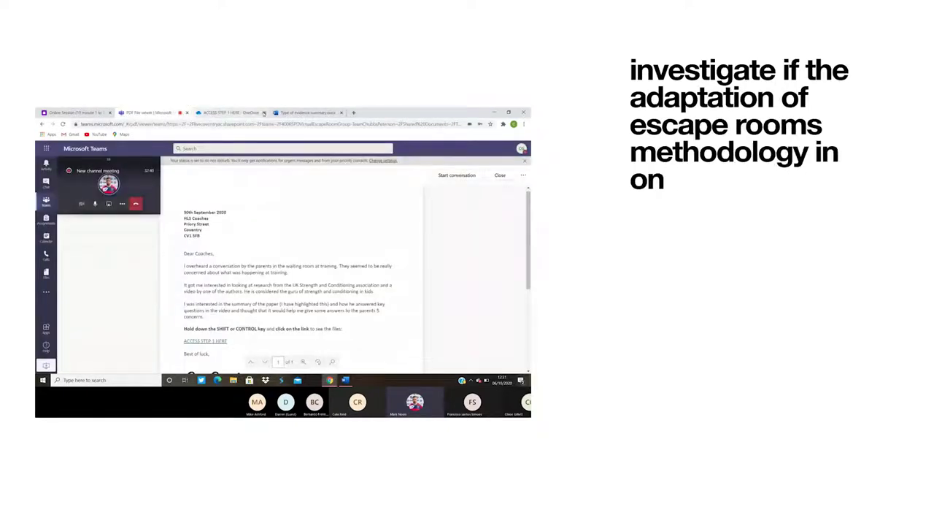
pyautogui.click(263, 112)
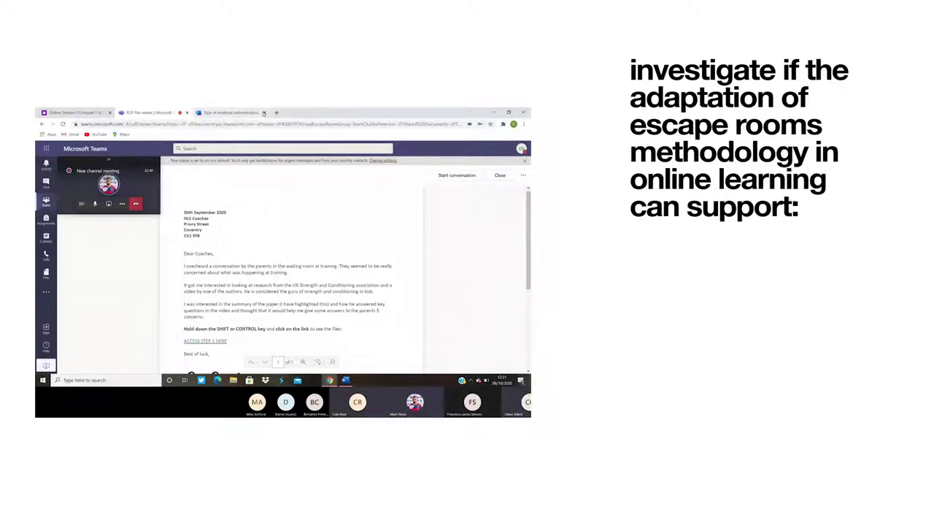
pyautogui.click(264, 112)
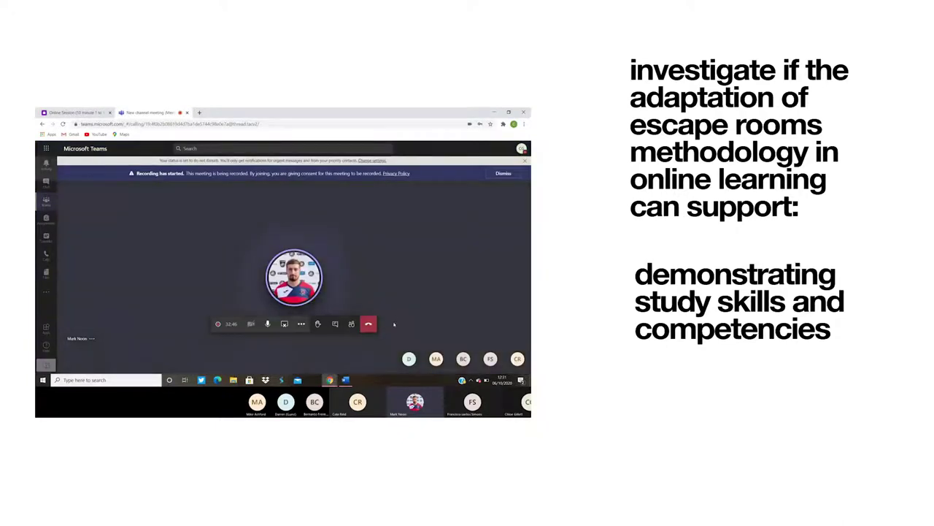
pyautogui.click(335, 324)
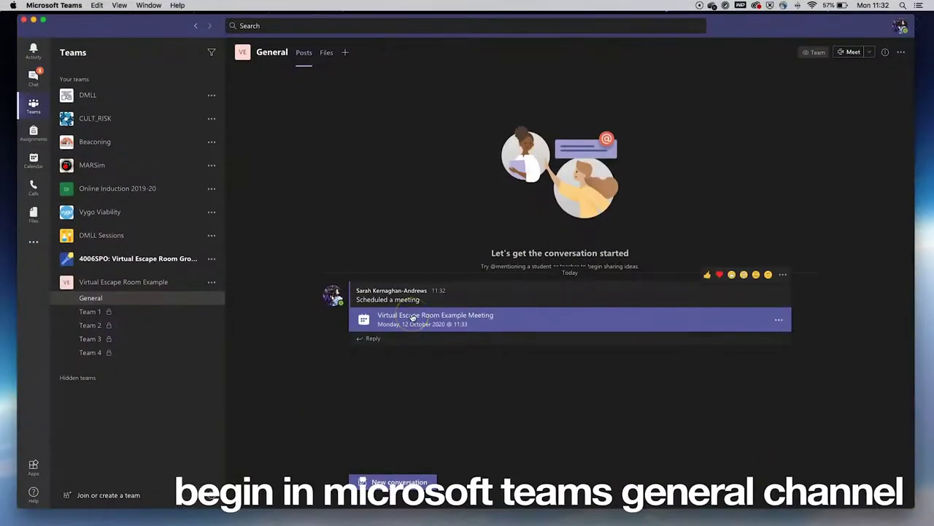
# Join the scheduled Virtual Escape Room Example Meeting from its post in the General channel.
pyautogui.click(412, 319)
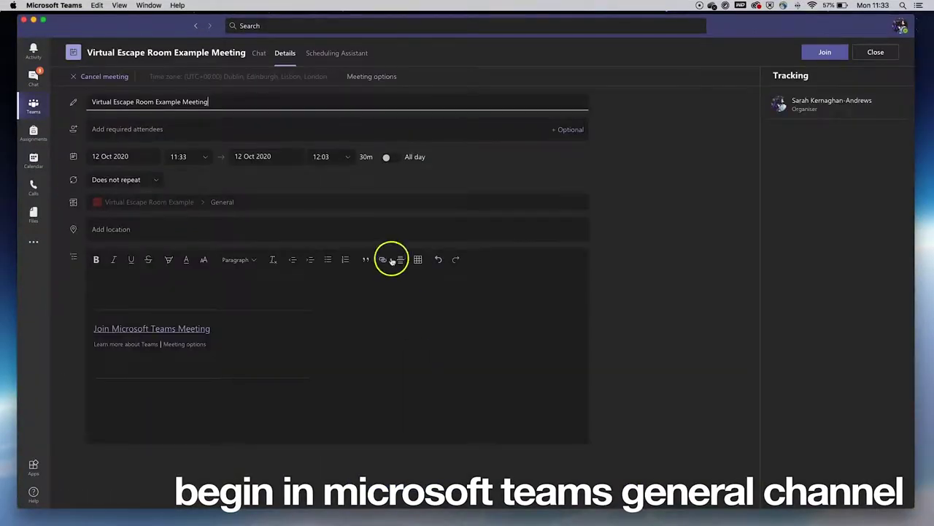
pyautogui.click(825, 52)
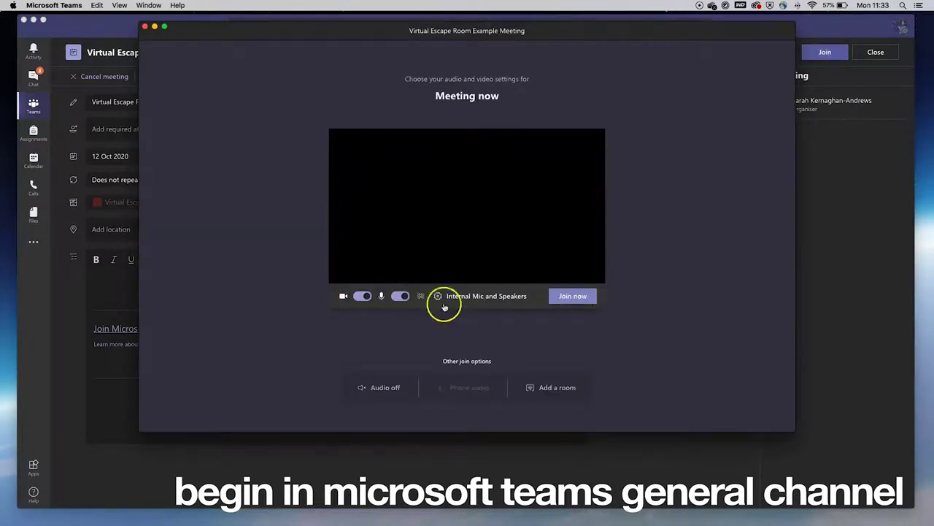
pyautogui.click(565, 296)
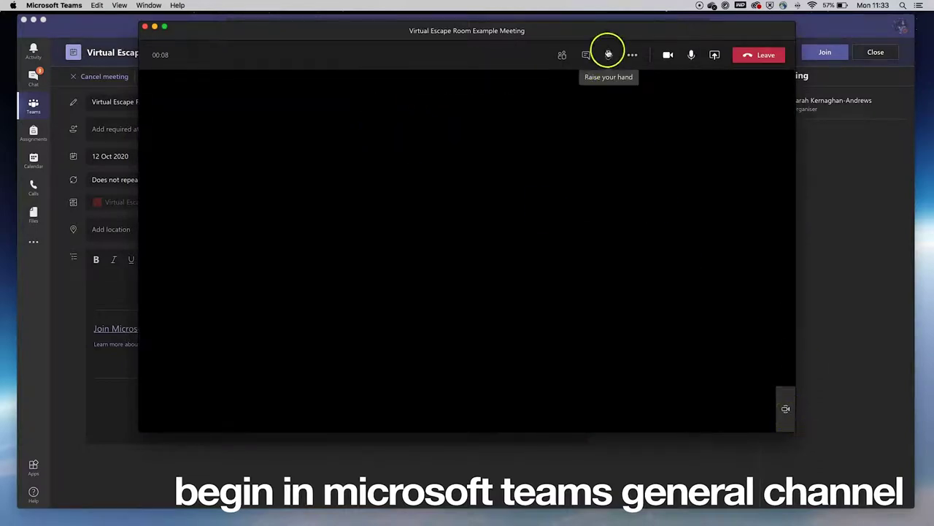
# Move the meeting window aside and close the meeting's details page.
pyautogui.moveTo(483, 35); pyautogui.dragTo(554, 67)
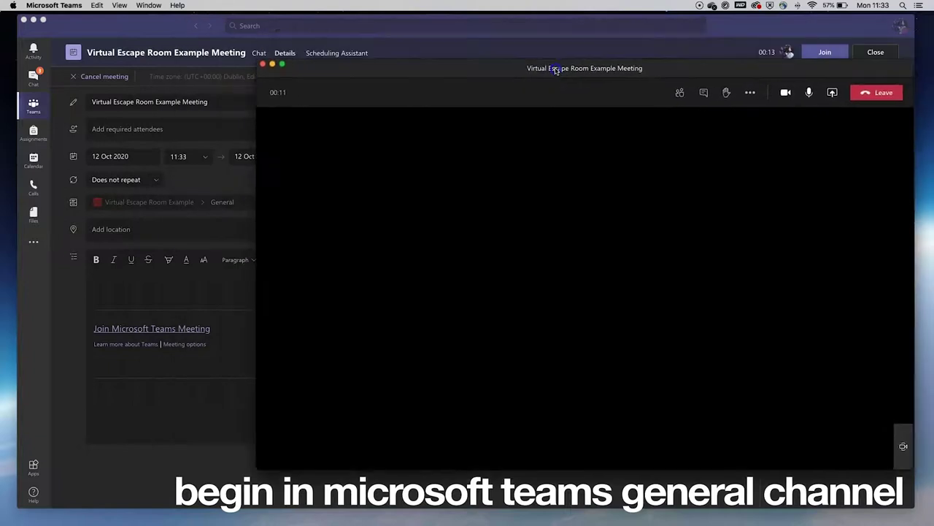
pyautogui.click(770, 46)
pyautogui.click(874, 50)
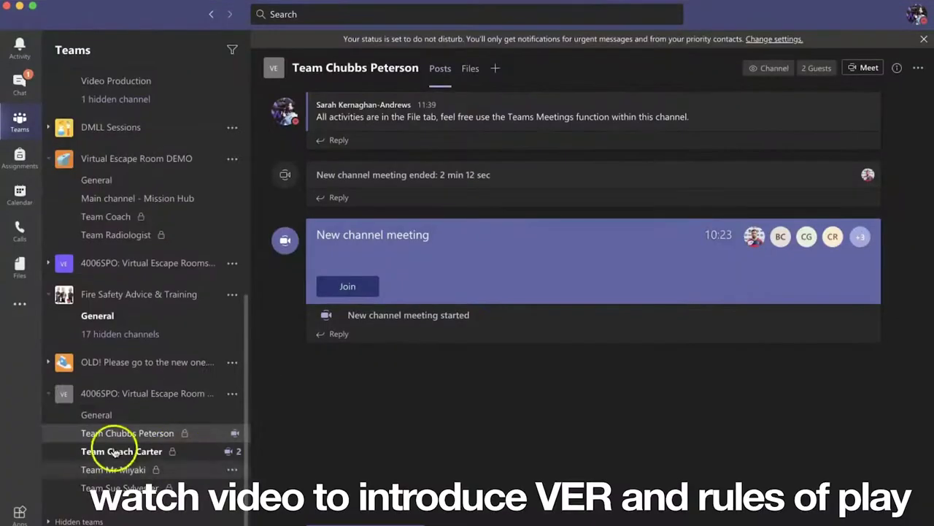
# Open Introduction Video.mp4 from the 4006SPO team's General channel and the Room 4 Step 1 Letter LOCKED.pdf from Team Mr Miyaki's files.
pyautogui.click(98, 414)
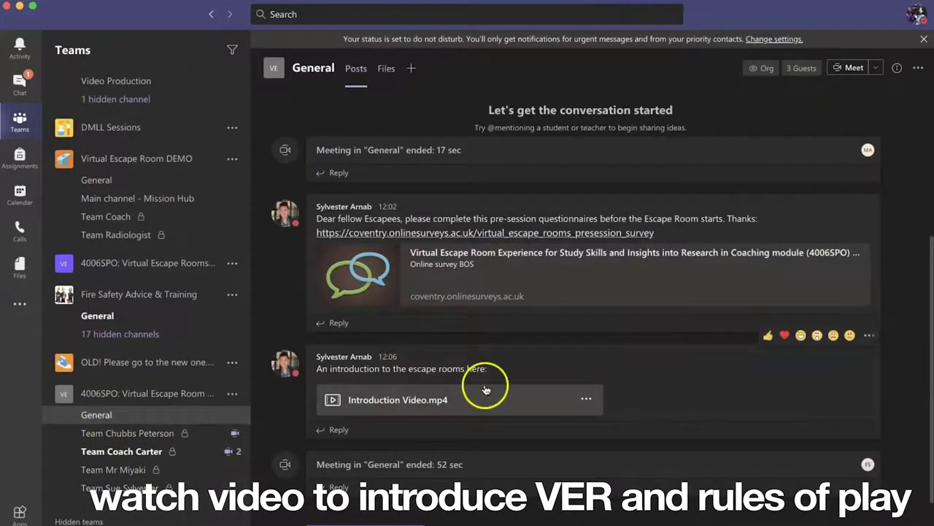
pyautogui.click(355, 414)
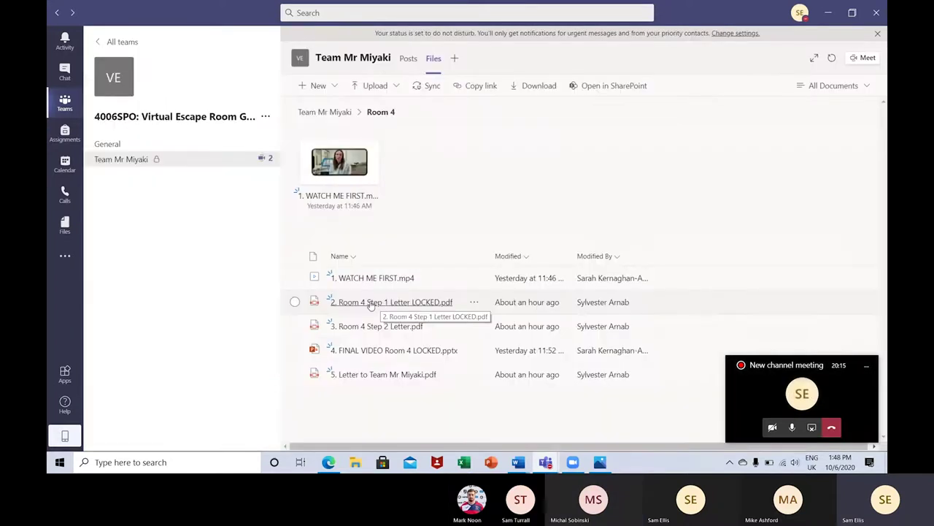
pyautogui.click(381, 302)
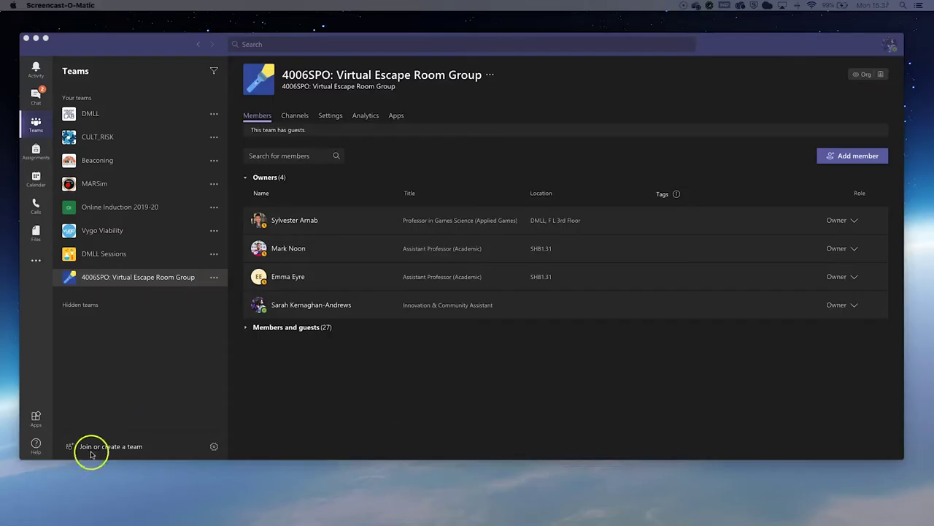
# Create a public team of type Other named Virtual Escape Room Example, skipping the adding of members.
pyautogui.click(91, 451)
pyautogui.click(308, 189)
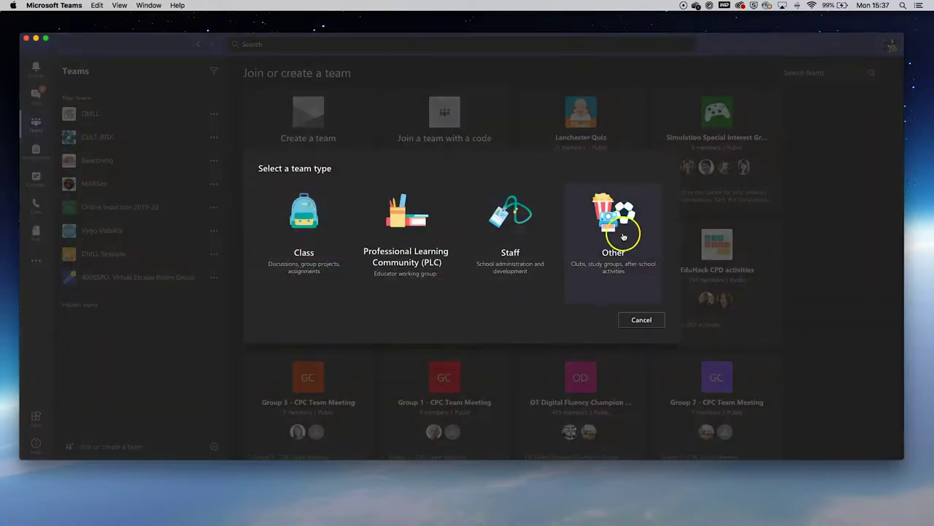
pyautogui.click(619, 219)
pyautogui.write('Virtual ')
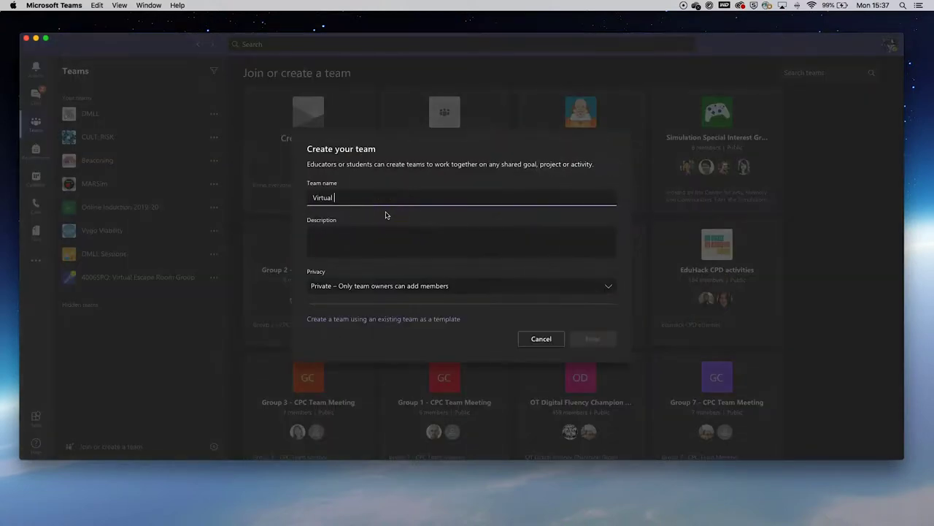
pyautogui.write('Escape Room Example')
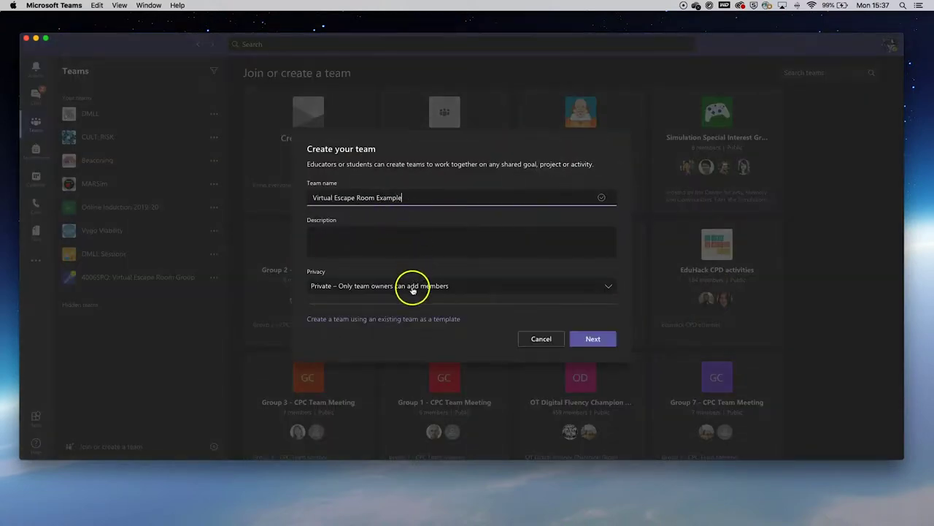
pyautogui.click(413, 287)
pyautogui.click(441, 331)
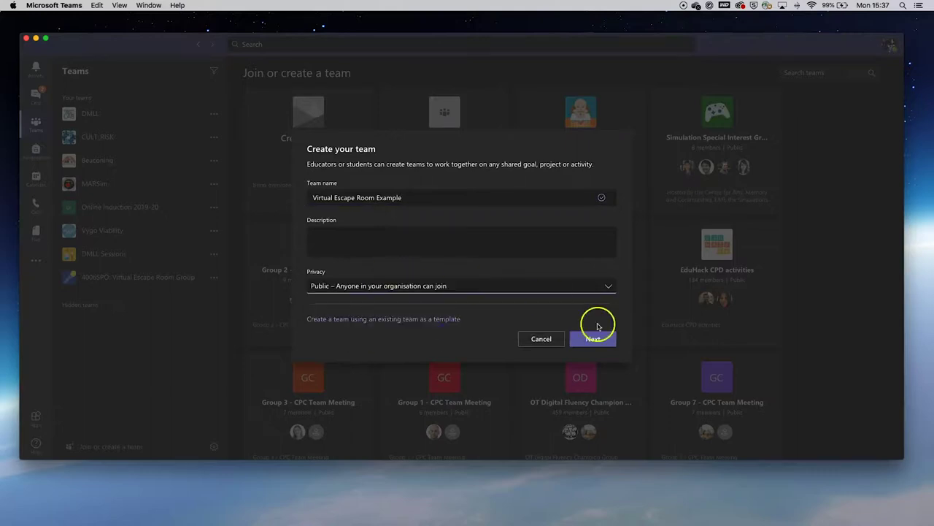
pyautogui.click(593, 339)
pyautogui.click(594, 329)
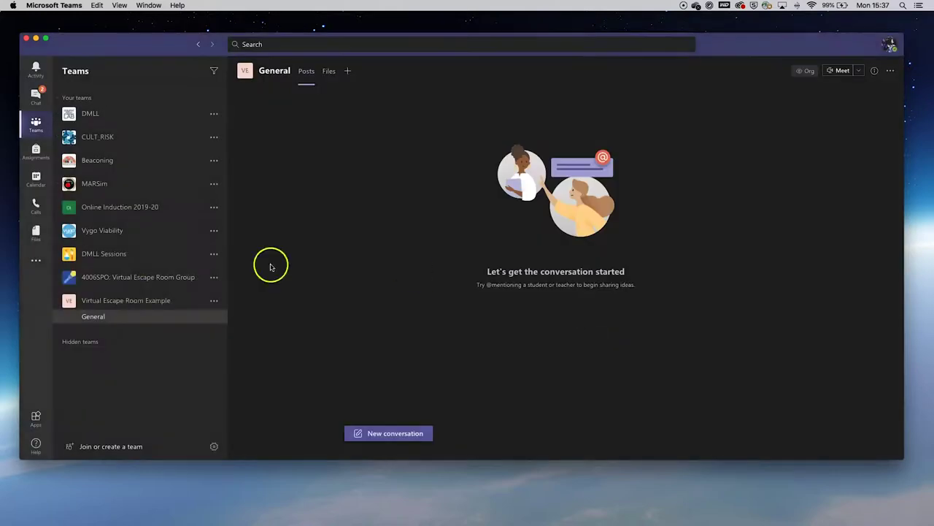
# Add a private channel named Team 1 to the Virtual Escape Room Example team.
pyautogui.click(214, 300)
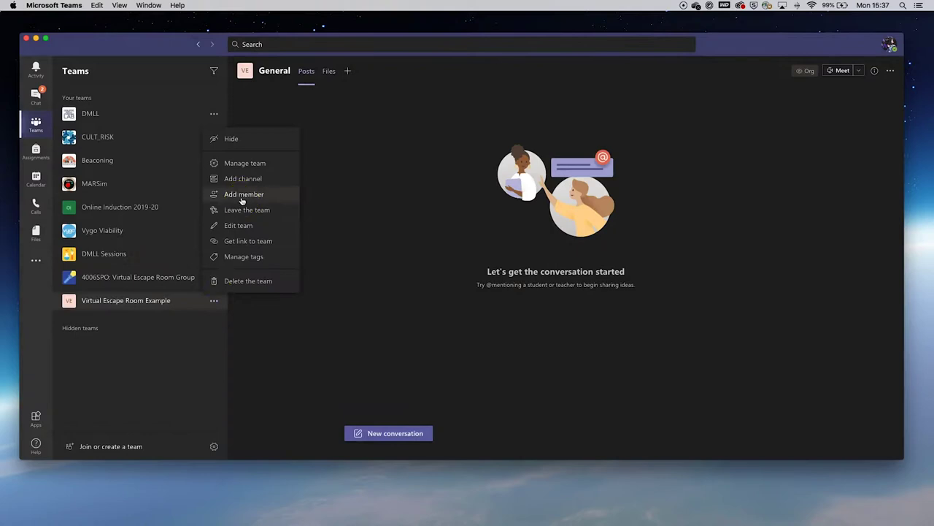
pyautogui.click(277, 179)
pyautogui.click(409, 279)
pyautogui.click(415, 329)
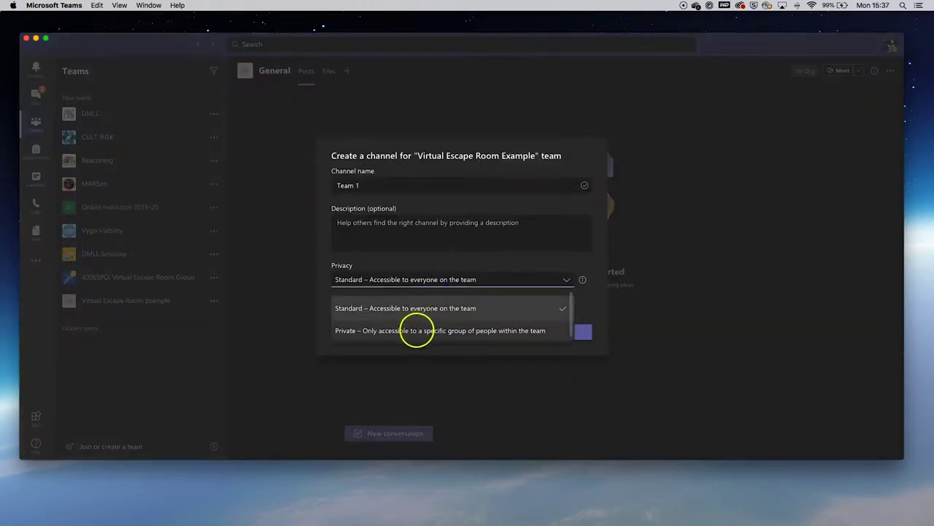
pyautogui.click(559, 331)
# Look up a colleague by first name and select the professor in Games Science as a new member of the Virtual Escape Room Example team.
pyautogui.click(214, 300)
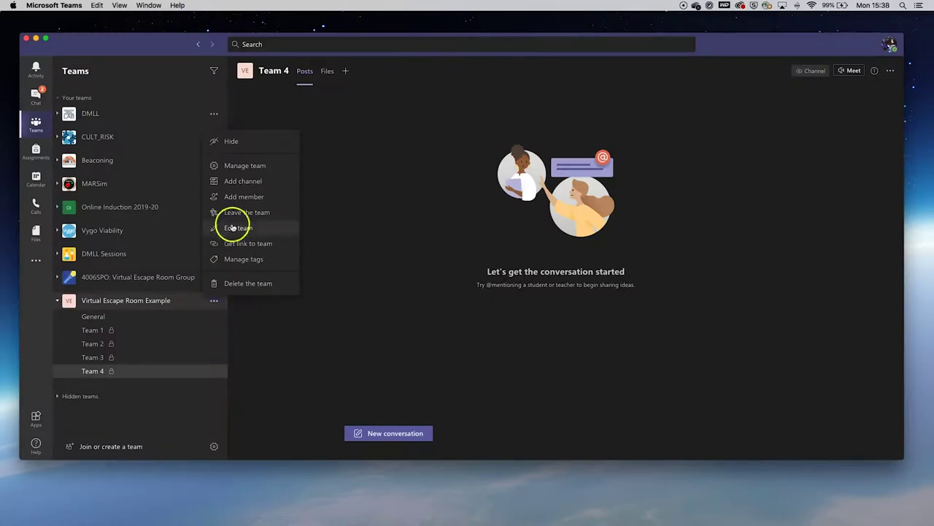
pyautogui.click(237, 166)
pyautogui.click(823, 139)
pyautogui.write('slyvester')
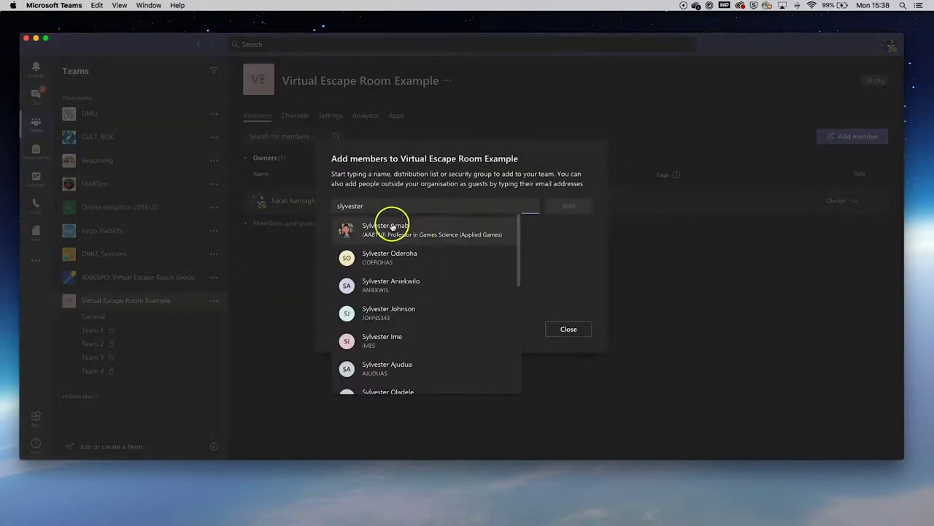
pyautogui.click(392, 228)
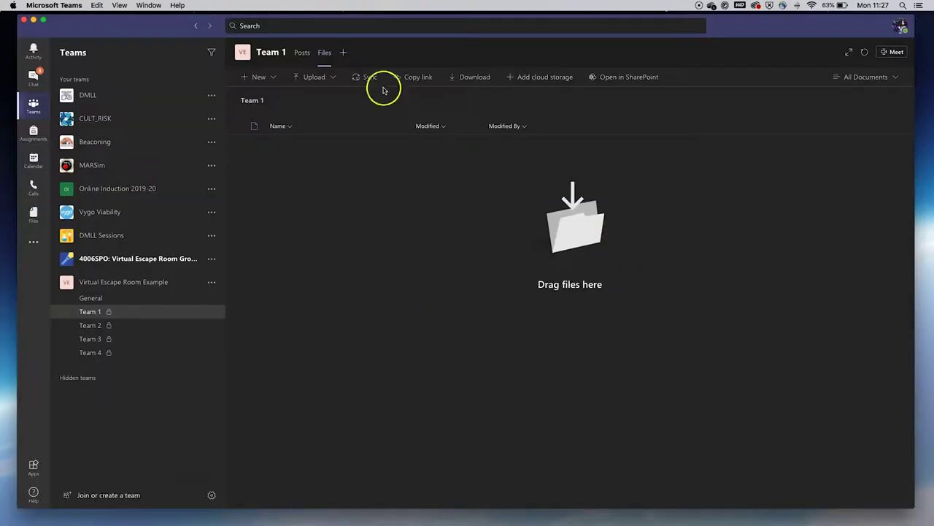
# Create the folders Room 1 and Room 2 in the Team 1 channel's files.
pyautogui.click(268, 78)
pyautogui.click(262, 98)
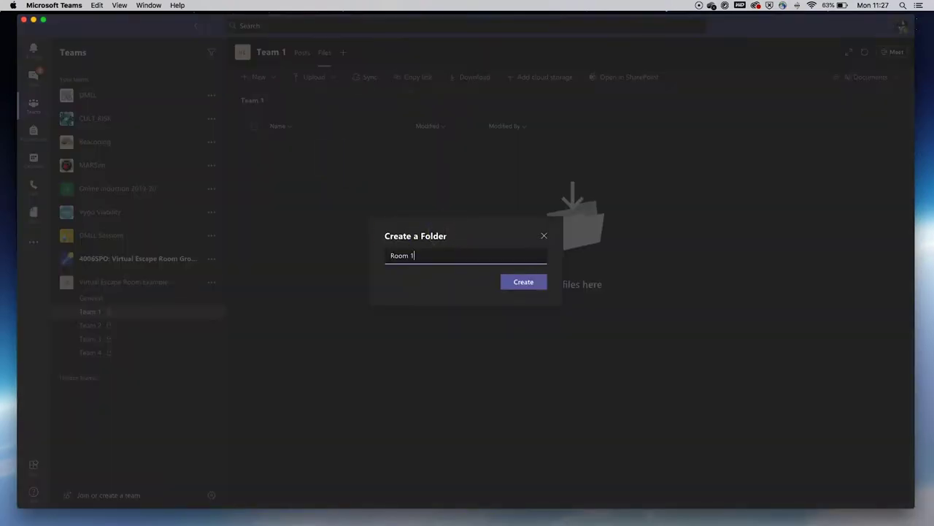
pyautogui.write('Room 1')
pyautogui.click(524, 281)
pyautogui.click(268, 78)
pyautogui.click(262, 98)
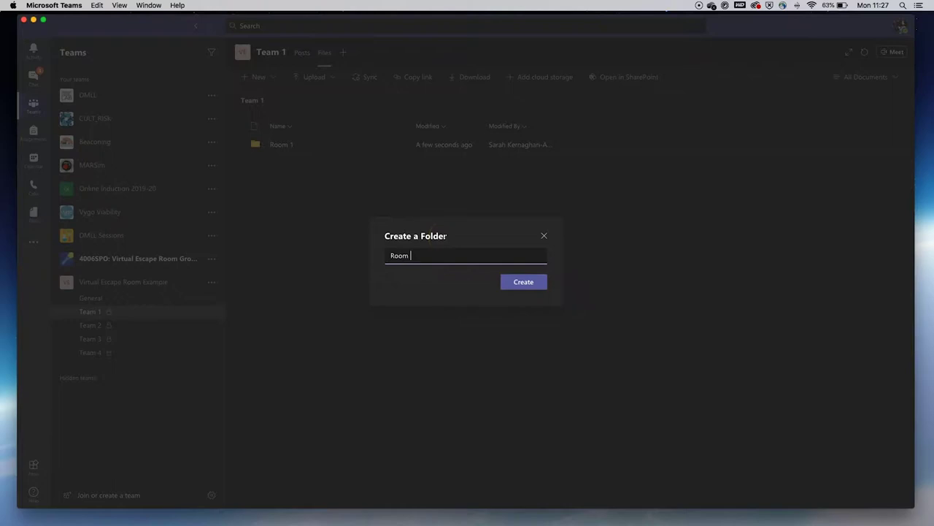
pyautogui.write('Room')
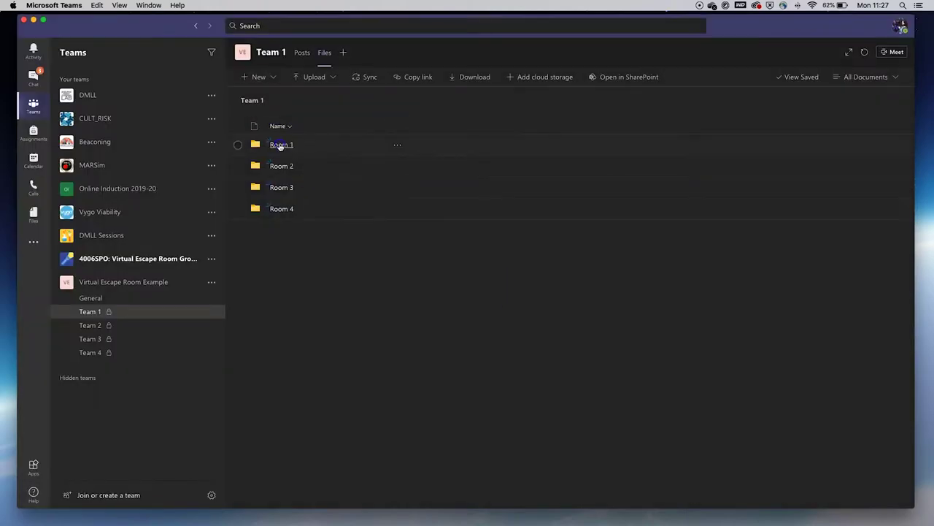
# Create a folder named Step 1 inside the Room 1 folder.
pyautogui.click(281, 145)
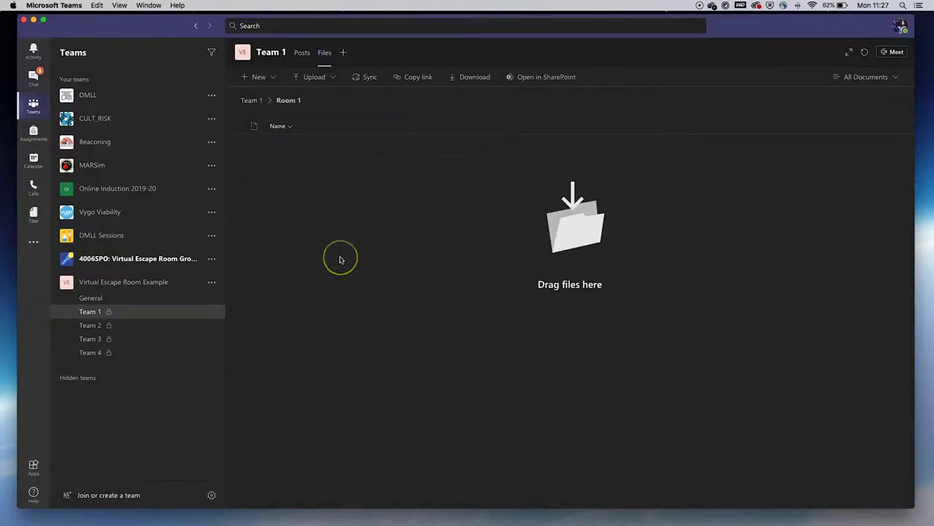
pyautogui.click(269, 79)
pyautogui.click(263, 98)
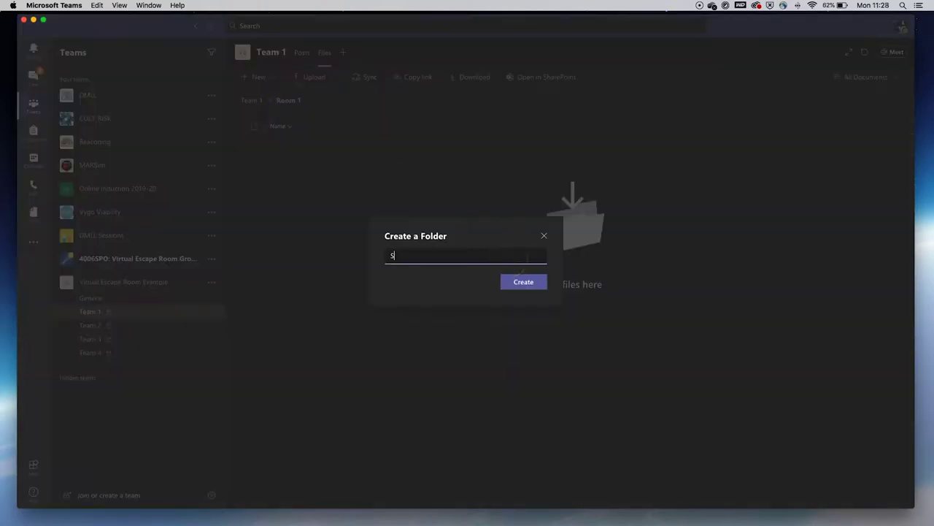
pyautogui.write('Step 1')
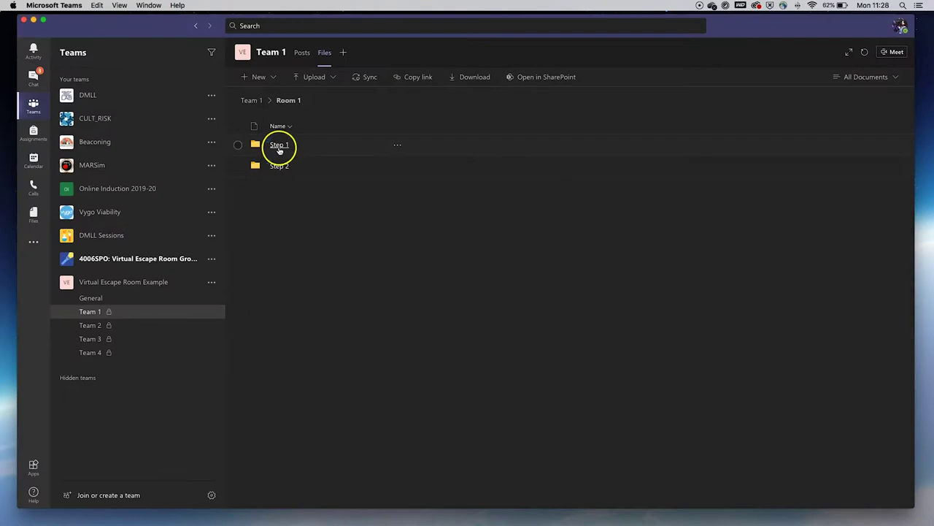
# Upload Step 1 LETTER.pdf from the Letters folder into the Step 1 folder.
pyautogui.click(277, 146)
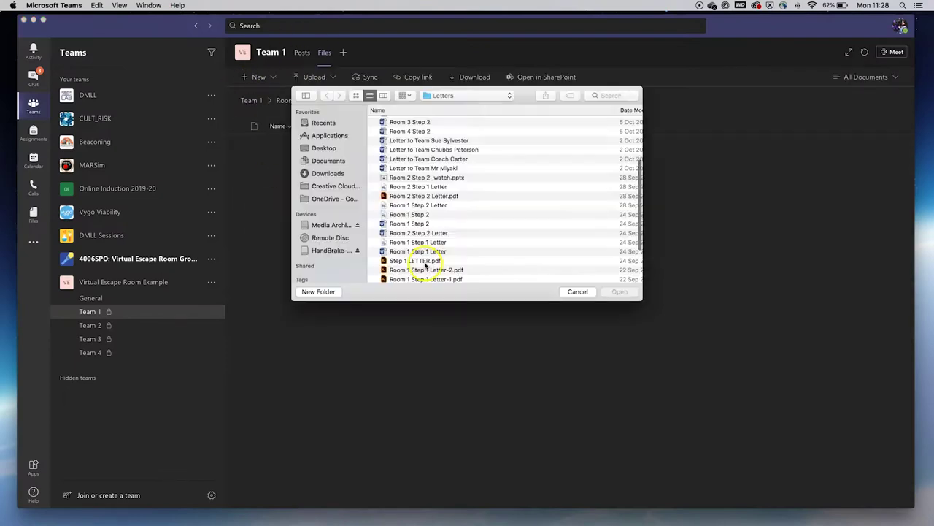
pyautogui.click(423, 261)
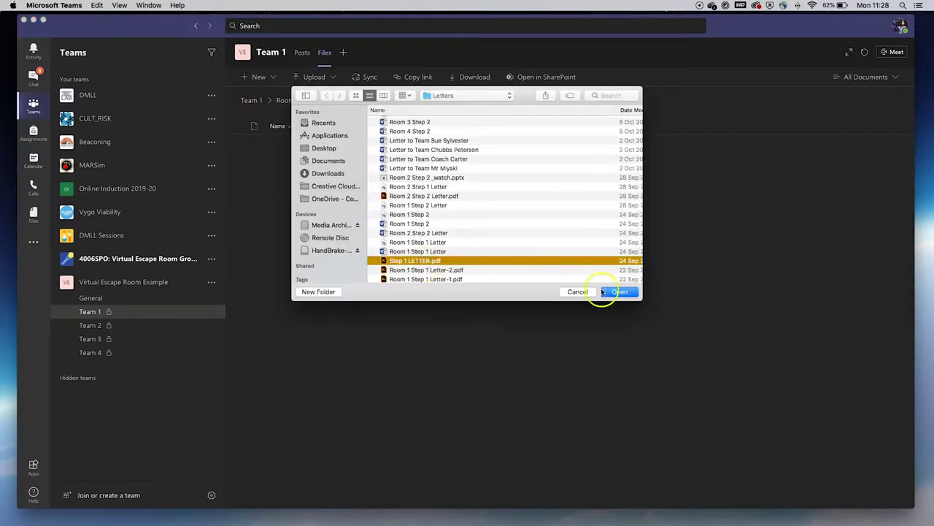
pyautogui.click(603, 291)
pyautogui.click(308, 150)
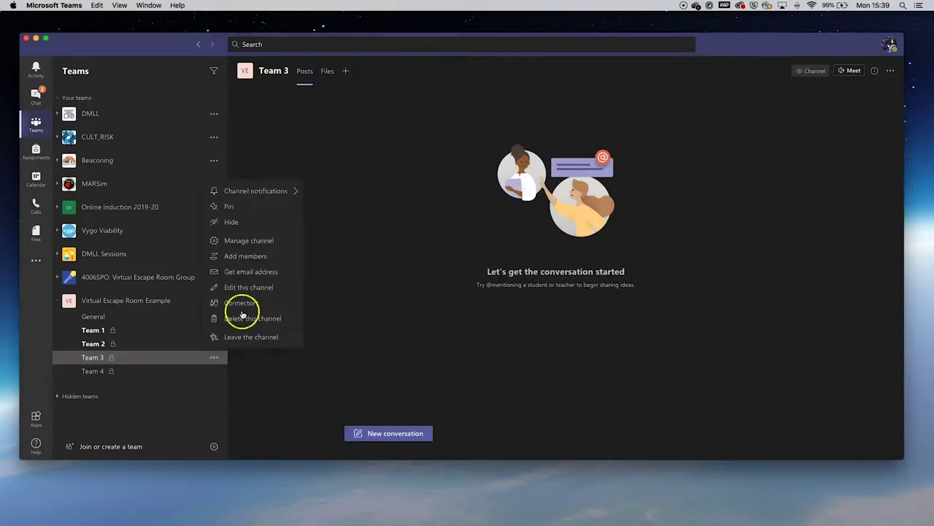
# Add a colleague, found by first name, as a member of the private Team 3 channel.
pyautogui.click(247, 256)
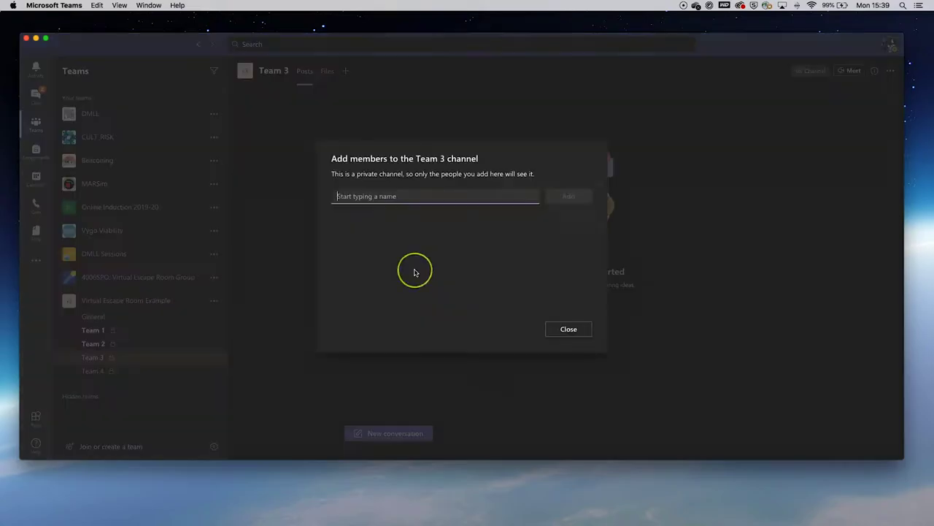
pyautogui.write('mark')
pyautogui.click(451, 225)
pyautogui.click(569, 196)
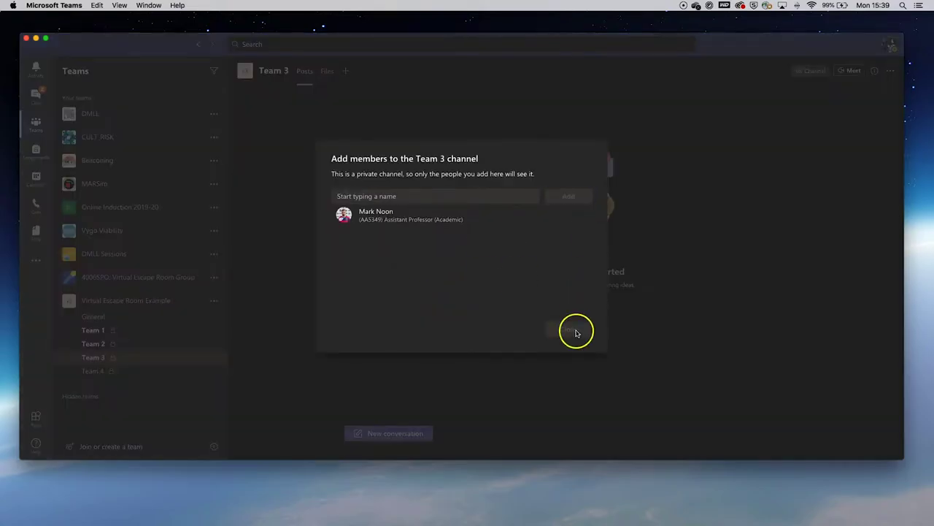
pyautogui.click(568, 329)
# Look through the Team 1 and Team 2 channels and the members and guests of the Virtual Escape Room Example team.
pyautogui.click(93, 330)
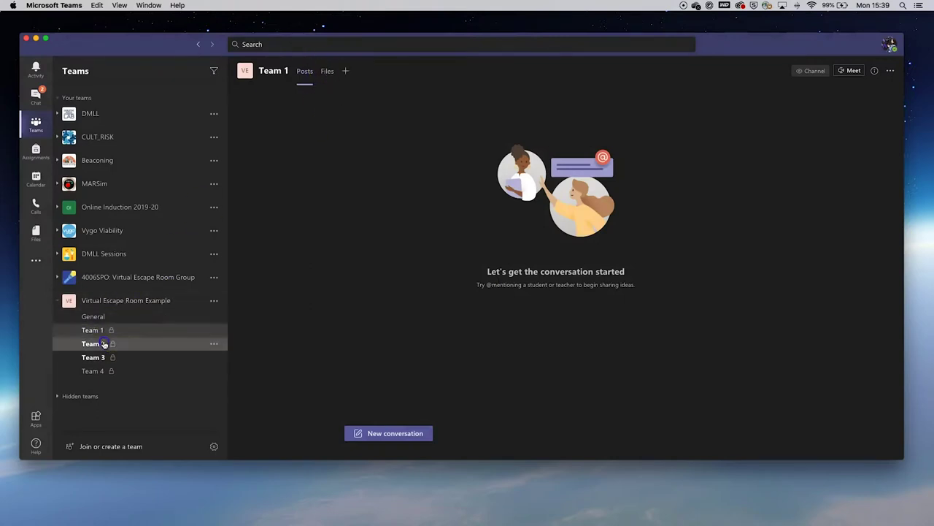
pyautogui.click(93, 343)
pyautogui.click(213, 300)
pyautogui.click(278, 156)
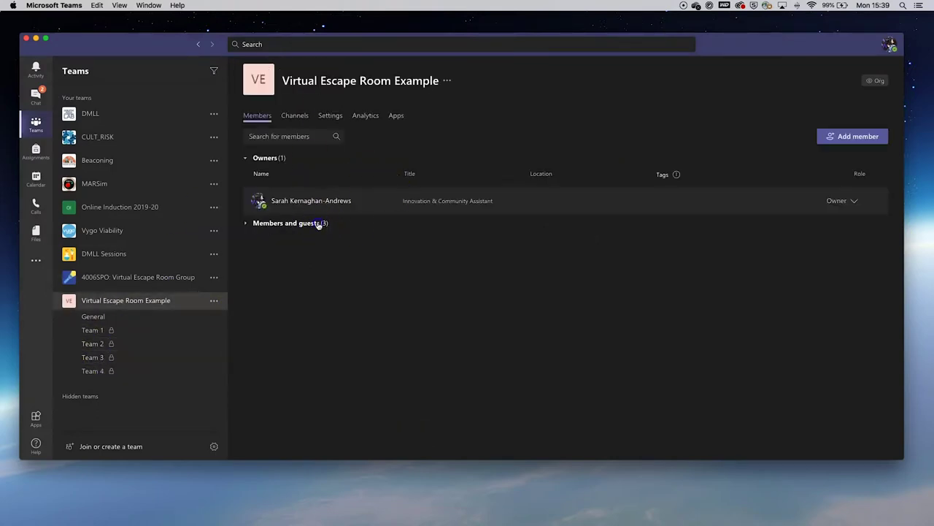
pyautogui.click(307, 222)
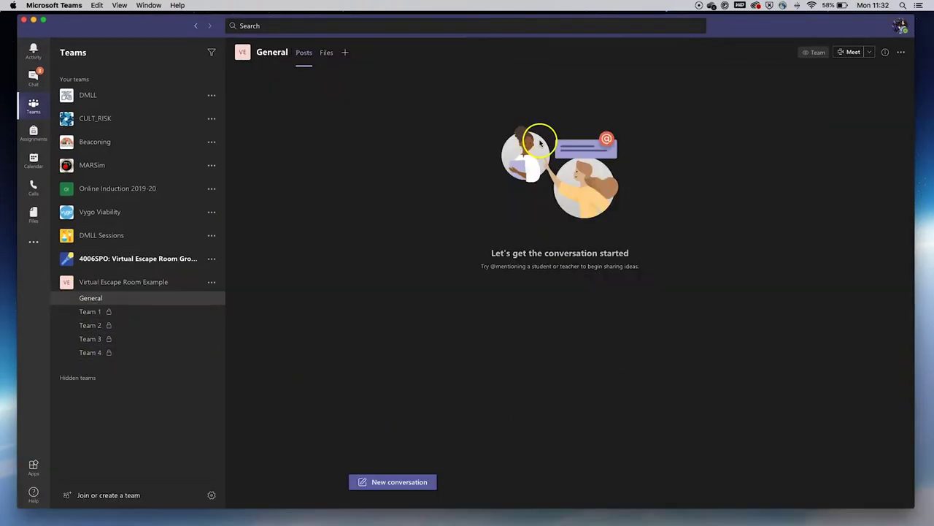
# Start scheduling a new meeting in the General channel with a title beginning Virtual Escape Room.
pyautogui.click(868, 52)
pyautogui.click(829, 83)
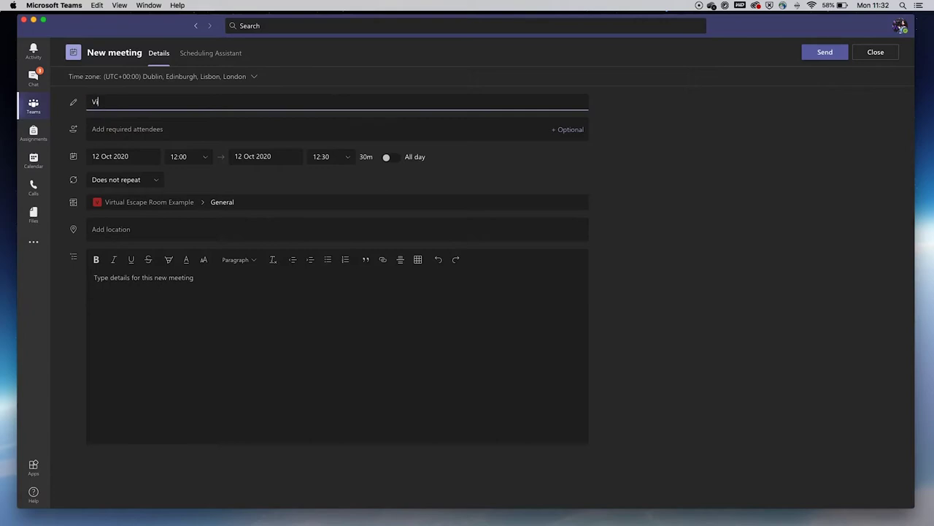
pyautogui.write('Virtual Escape Room Ex')
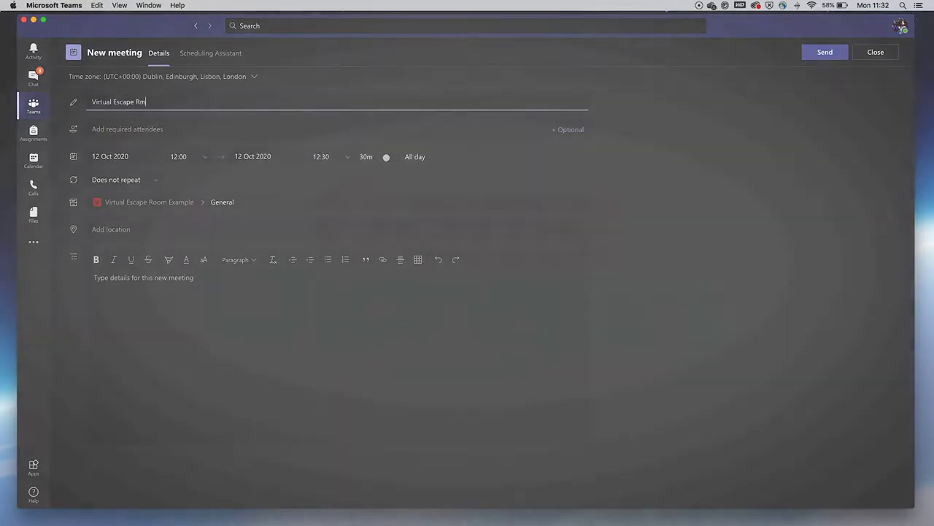